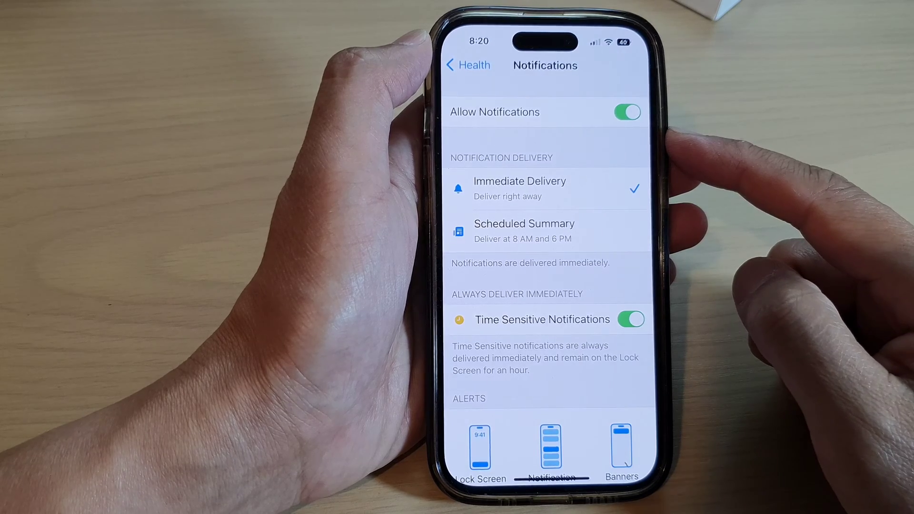
Back out of Health's notification settings to the Health page
{"action": "left_click", "coordinate": [468, 65]}
Go to the home screen, relaunch Settings and open the Health settings page
{"action": "left_click", "coordinate": [467, 65]}
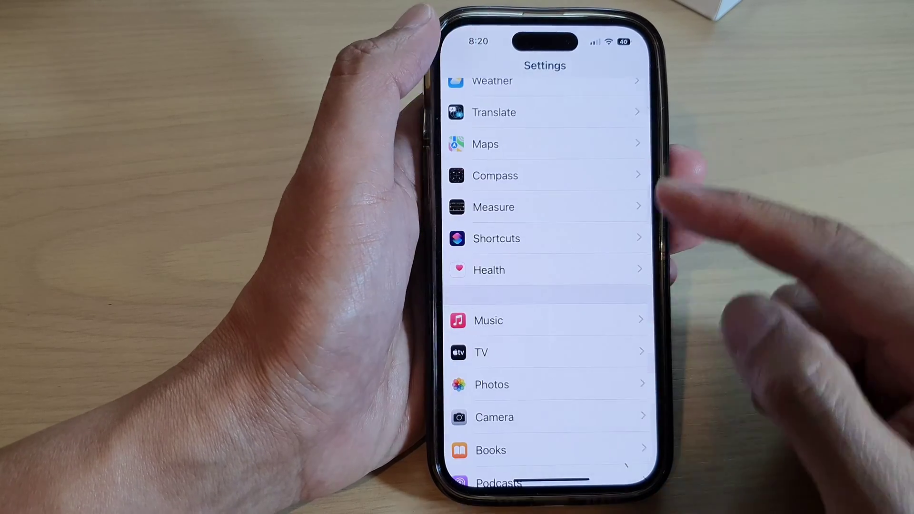
{"action": "left_click_drag", "start_coordinate": [550, 479], "coordinate": [549, 286]}
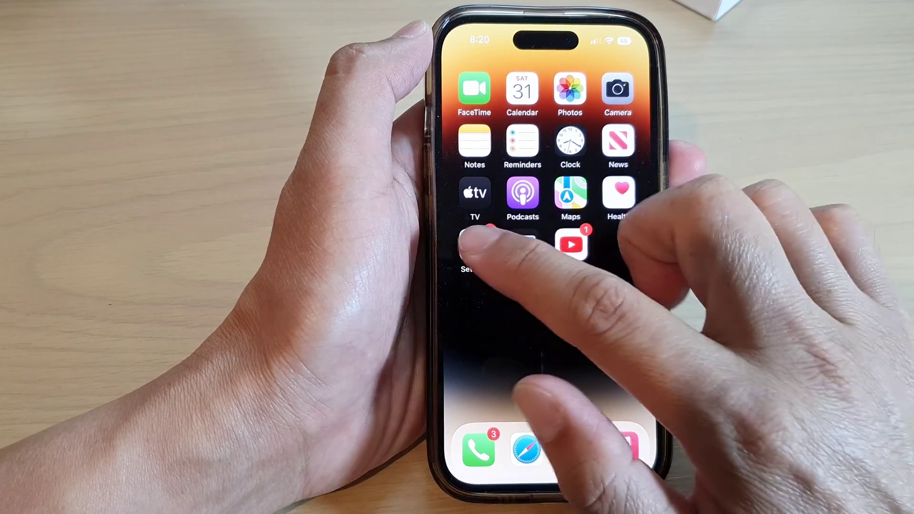
{"action": "left_click", "coordinate": [475, 248]}
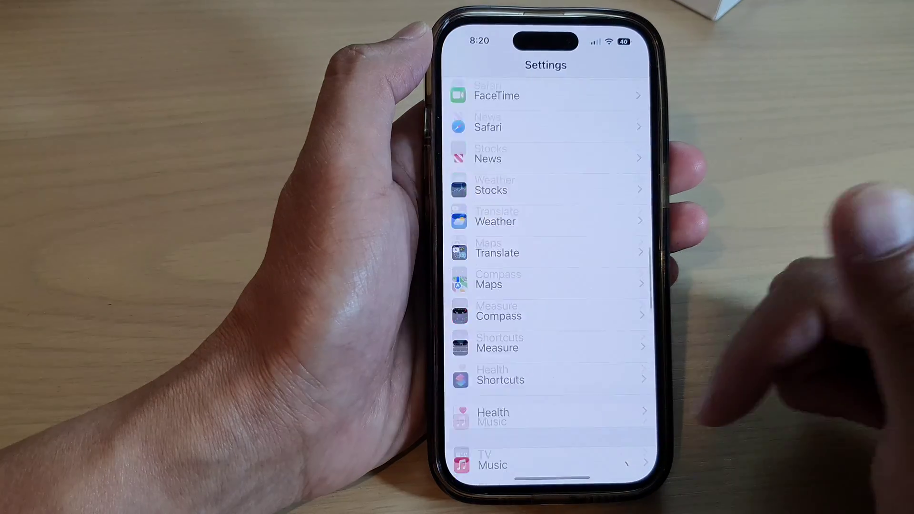
{"action": "left_click_drag", "start_coordinate": [550, 214], "coordinate": [549, 428]}
{"action": "left_click_drag", "start_coordinate": [550, 393], "coordinate": [550, 179]}
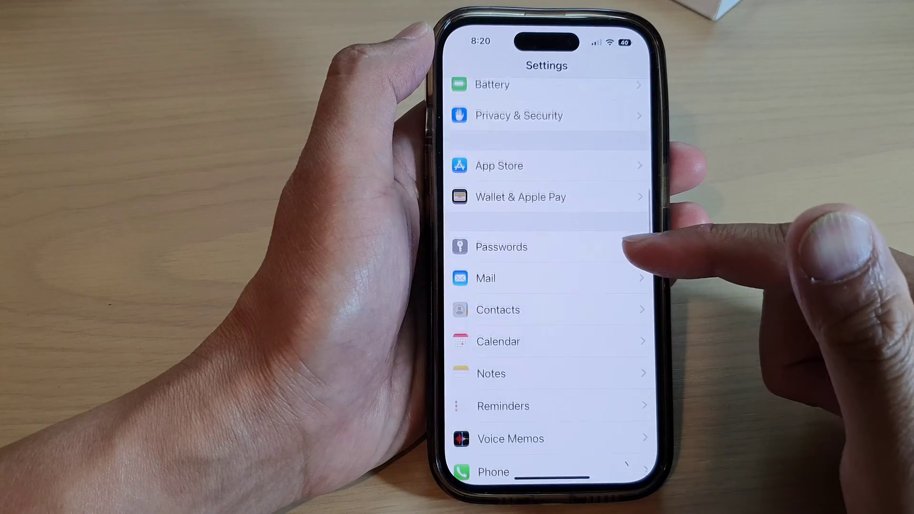
{"action": "scroll", "coordinate": [550, 286], "scroll_direction": "down", "scroll_amount": 5}
{"action": "scroll", "coordinate": [550, 286], "scroll_direction": "down", "scroll_amount": 3}
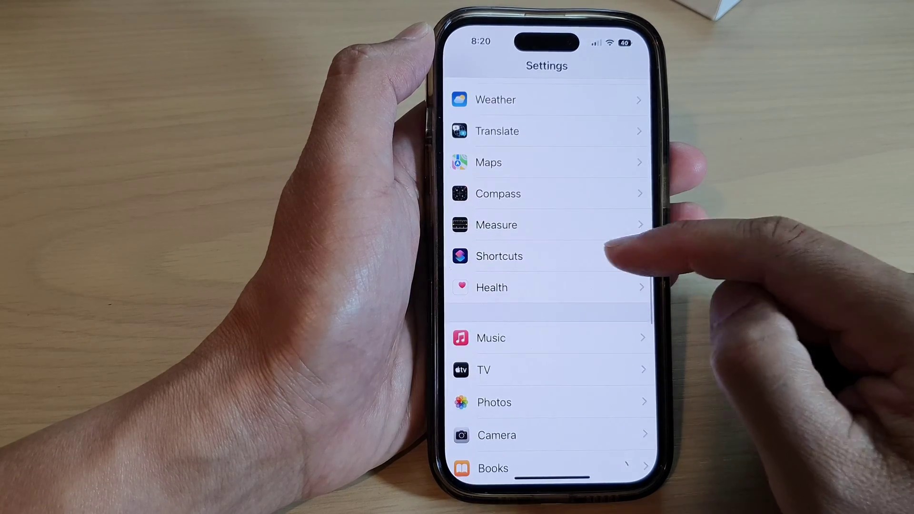
{"action": "left_click", "coordinate": [550, 288]}
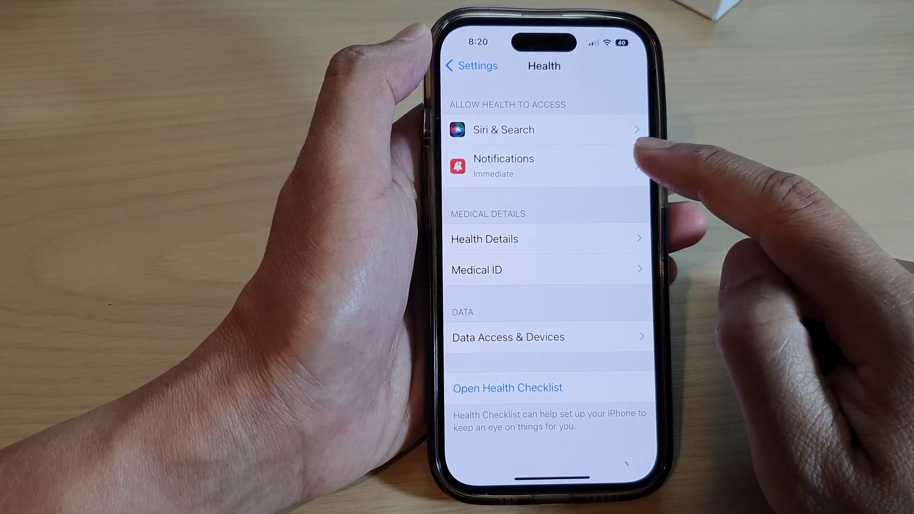
Switch off Allow Notifications on Health's Notifications page
{"action": "left_click", "coordinate": [557, 166]}
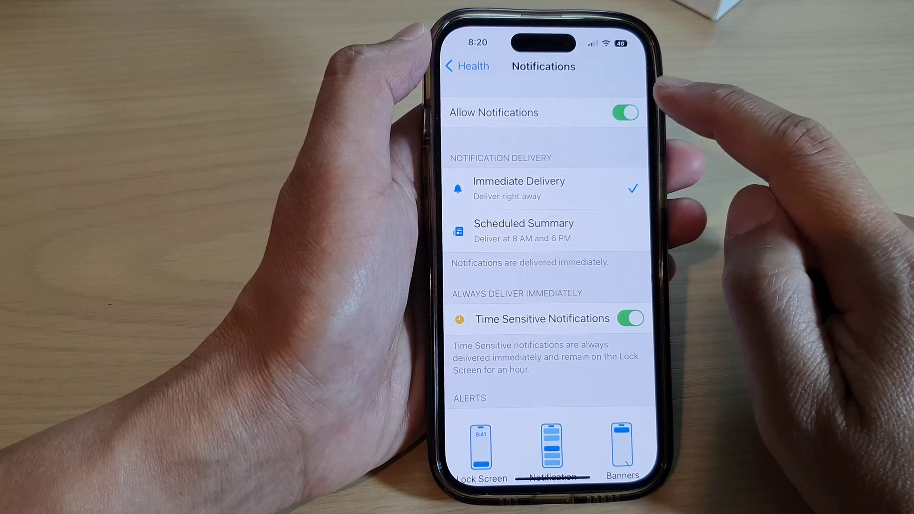
{"action": "left_click", "coordinate": [626, 112]}
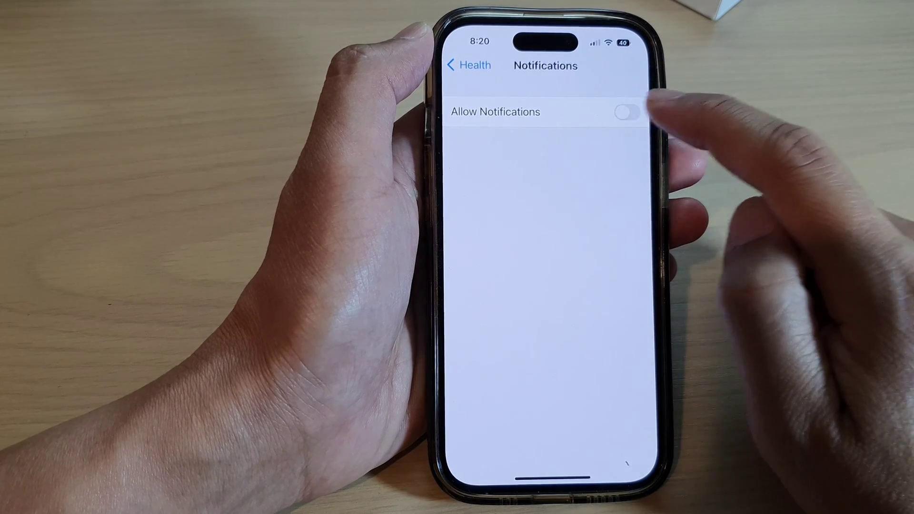
Switch Health's Allow Notifications back on
{"action": "left_click", "coordinate": [626, 112]}
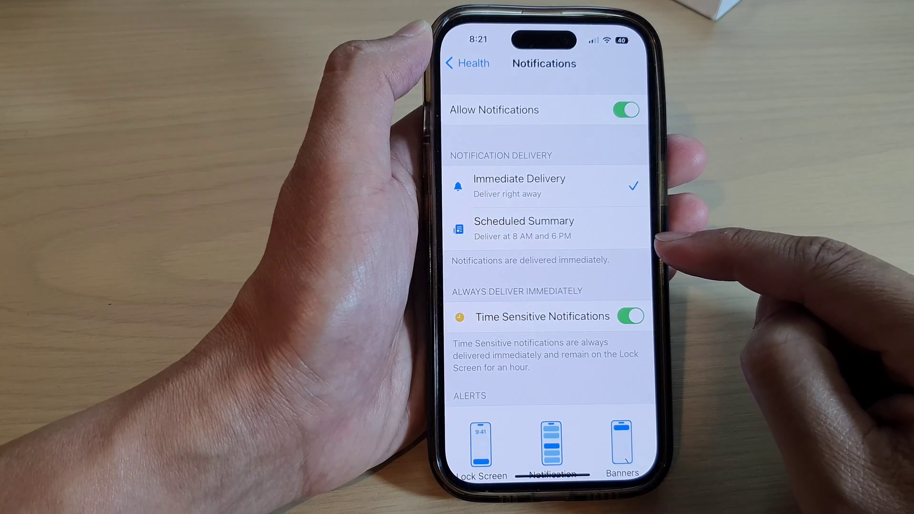
{"action": "scroll", "coordinate": [545, 285], "scroll_direction": "down", "scroll_amount": 5}
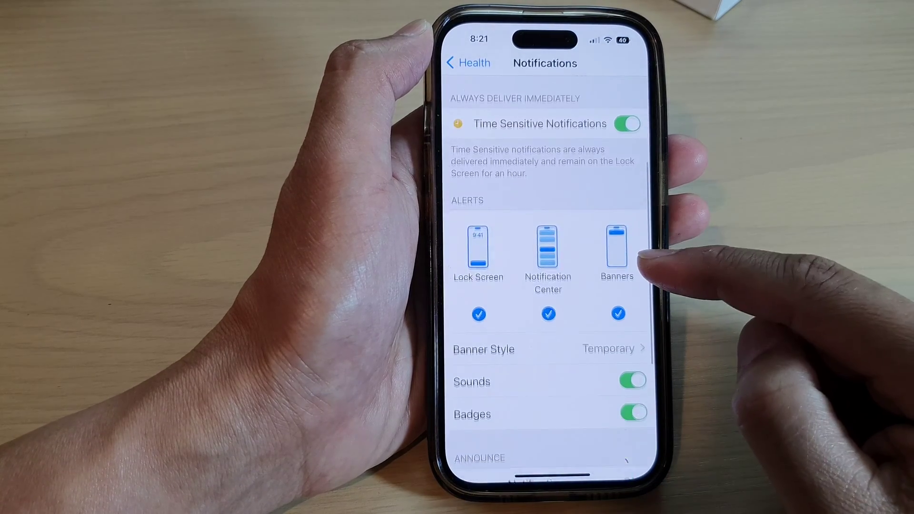
{"action": "scroll", "coordinate": [546, 285], "scroll_direction": "down", "scroll_amount": 1}
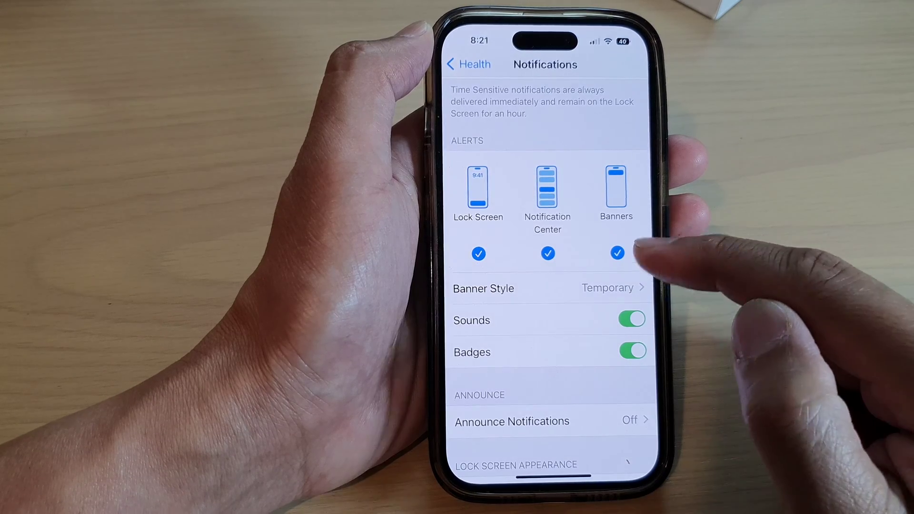
{"action": "scroll", "coordinate": [614, 286], "scroll_direction": "down", "scroll_amount": 1}
Turn Notification Center and Banners alerts off and back on, then return home
{"action": "left_click", "coordinate": [547, 234]}
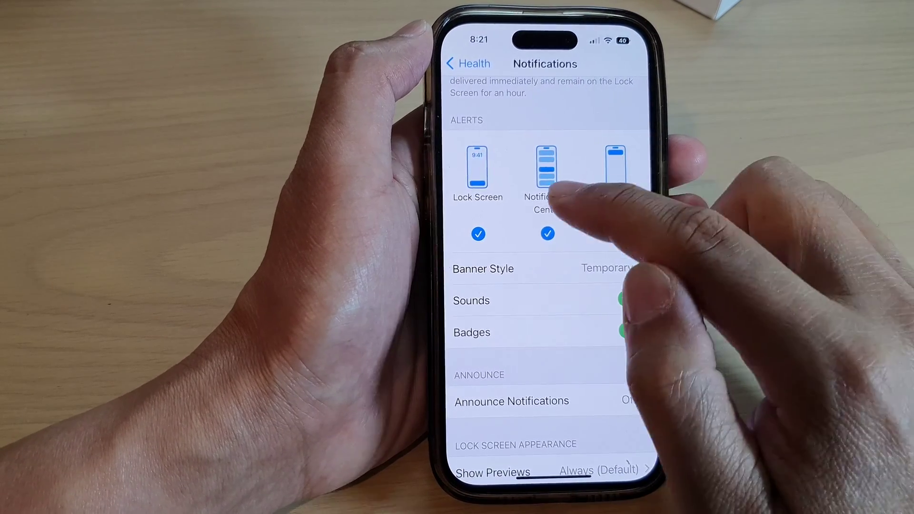
{"action": "left_click", "coordinate": [616, 234]}
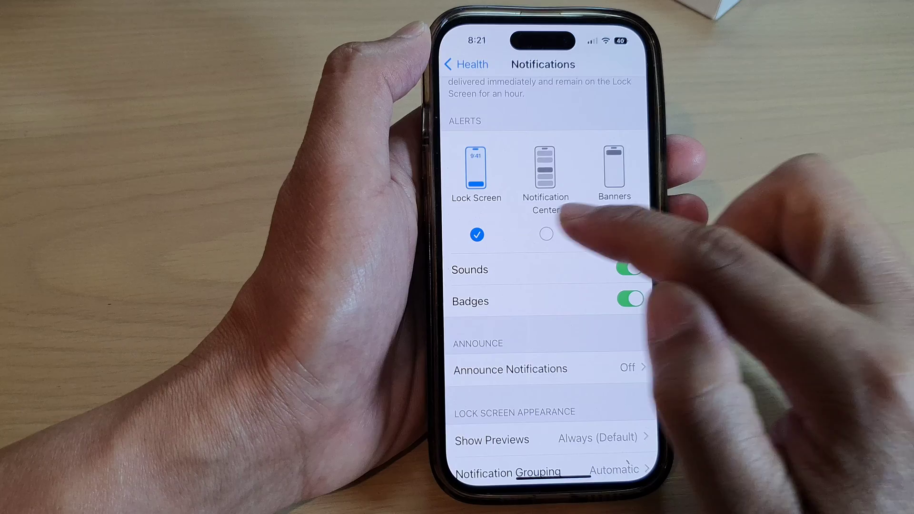
{"action": "left_click", "coordinate": [545, 233]}
{"action": "left_click", "coordinate": [615, 234]}
{"action": "scroll", "coordinate": [614, 322], "scroll_direction": "down", "scroll_amount": 4}
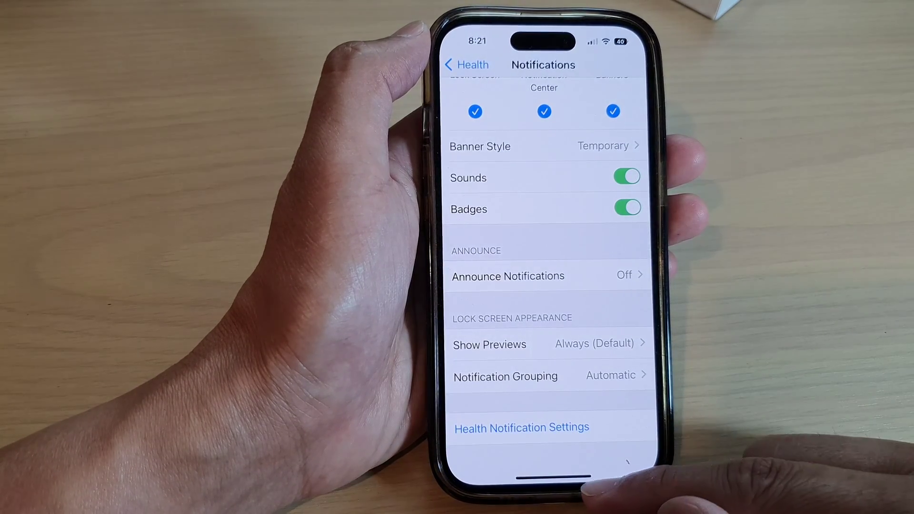
{"action": "left_click_drag", "start_coordinate": [551, 475], "coordinate": [550, 286]}
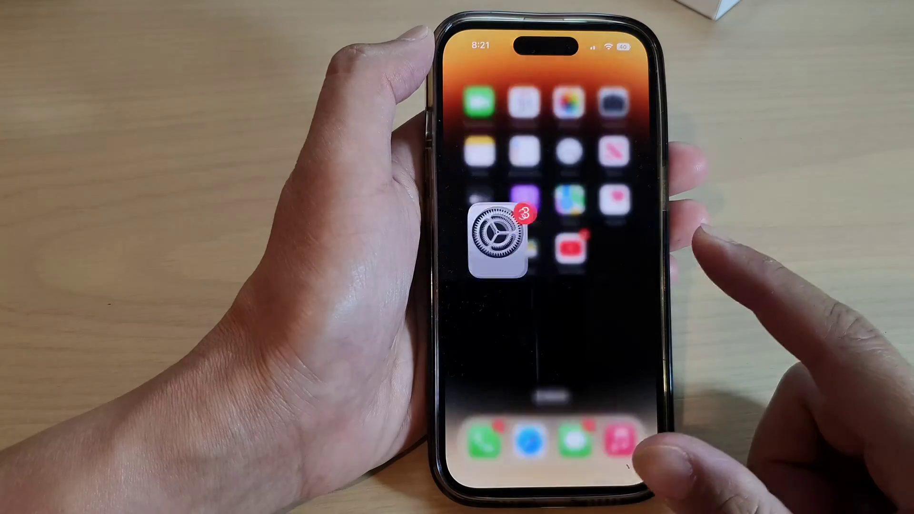